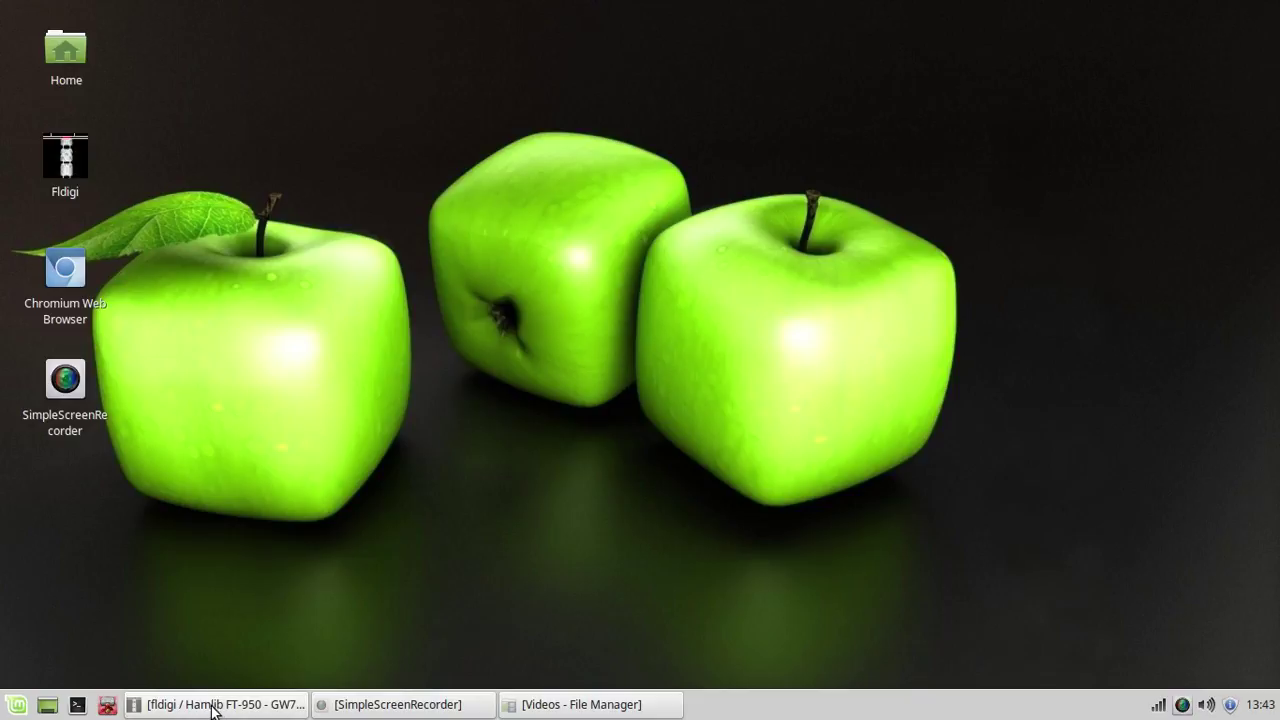
Restore the minimized fldigi window from its taskbar entry.
{"action": "left_click", "coordinate": [212, 705]}
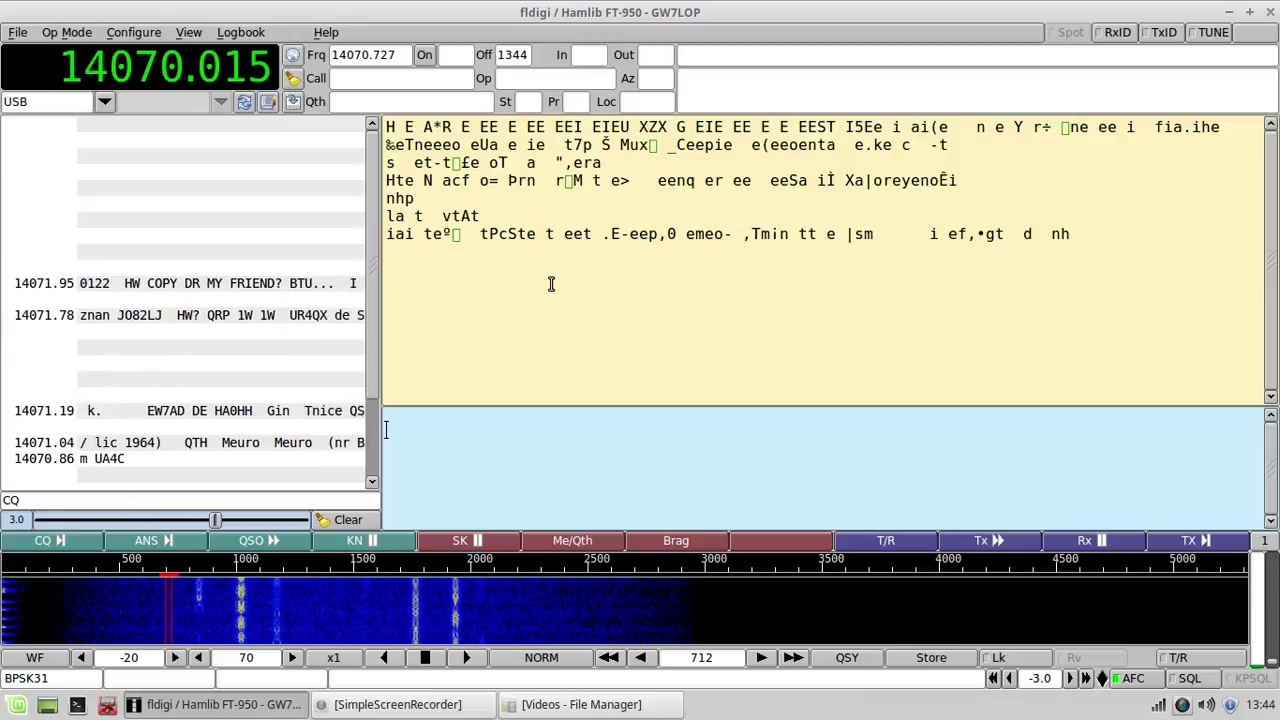
Minimize and restore fldigi, then scroll the dial frequency down to 14070.000 kHz.
{"action": "left_click", "coordinate": [1228, 14]}
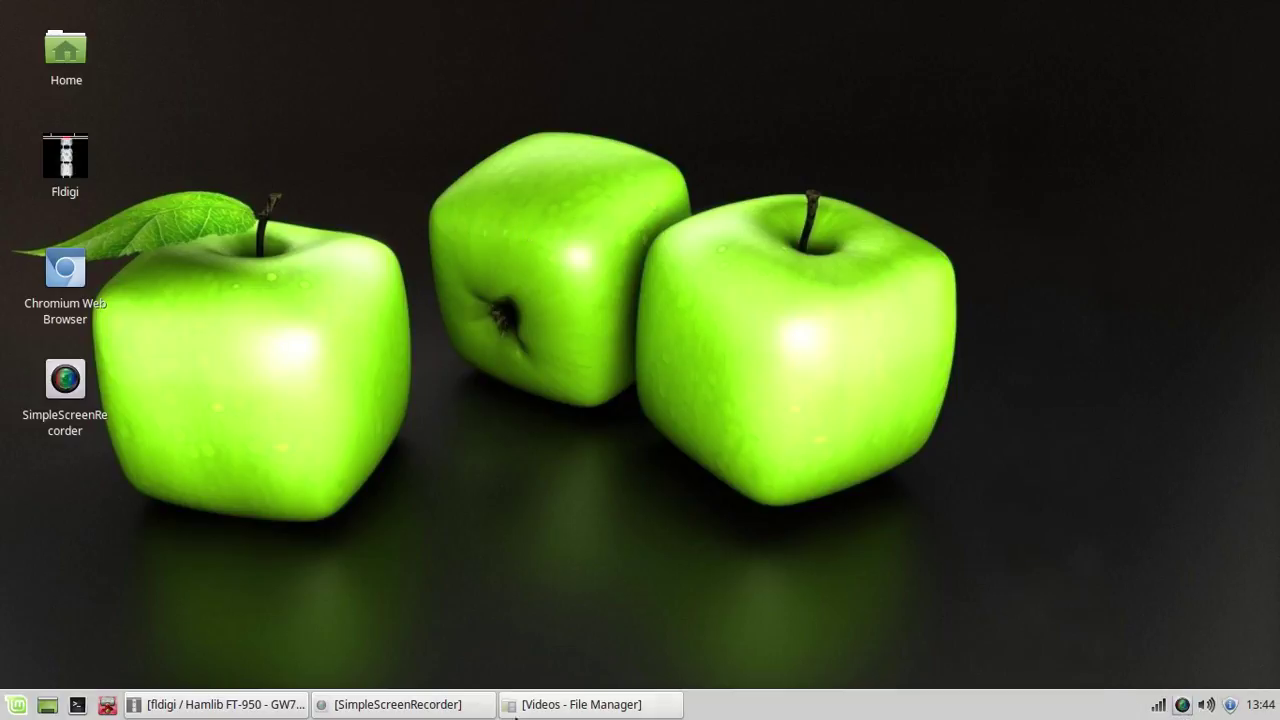
{"action": "left_click", "coordinate": [247, 706]}
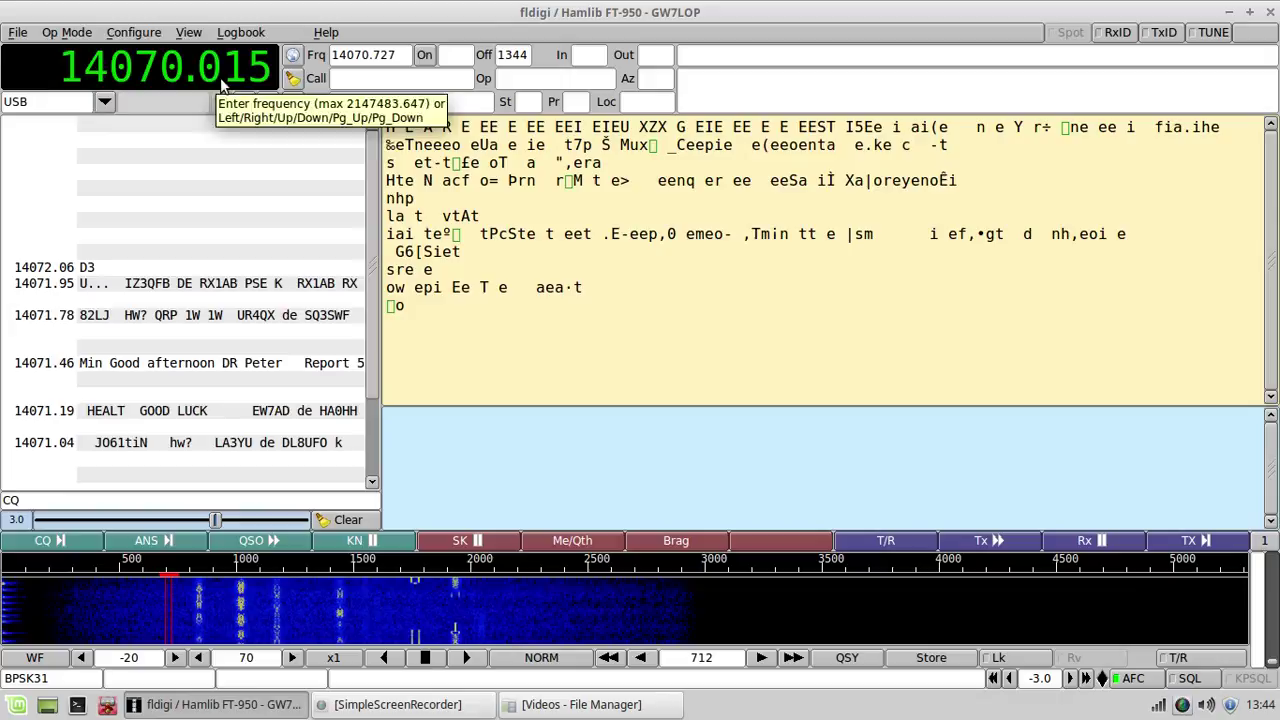
{"action": "scroll", "coordinate": [237, 87], "scroll_direction": "down", "scroll_amount": 1}
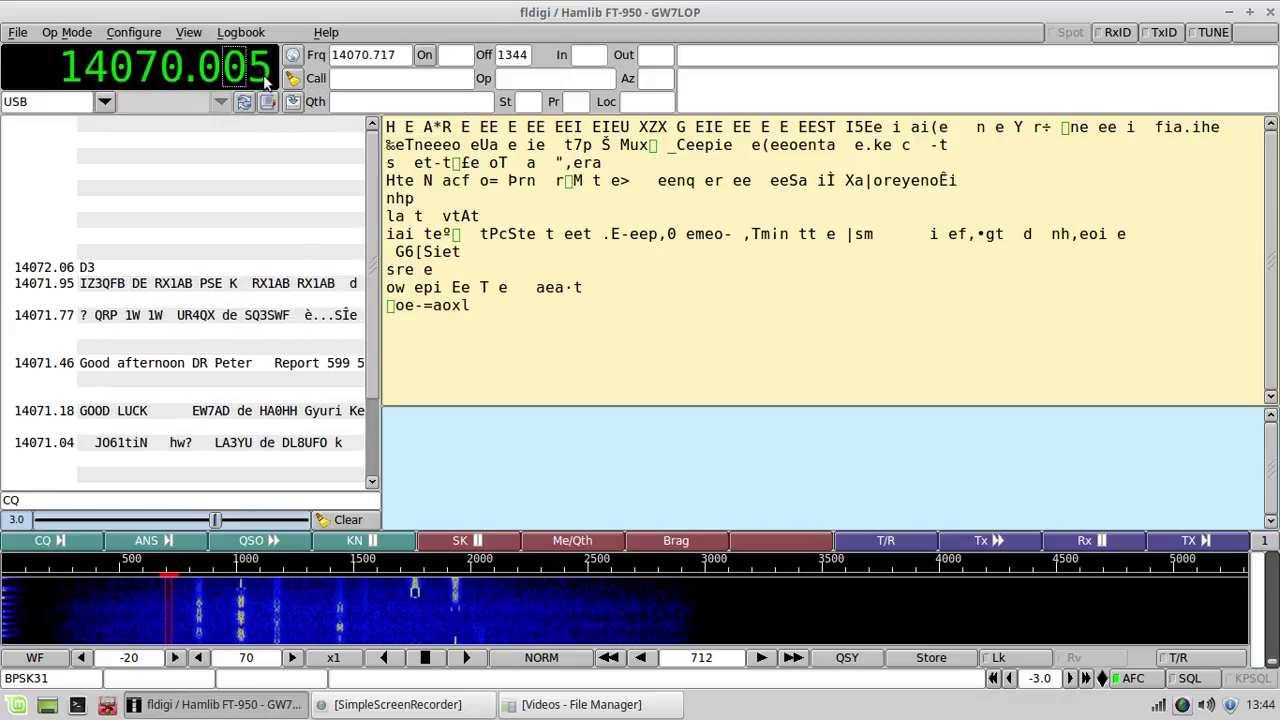
{"action": "scroll", "coordinate": [265, 85], "scroll_direction": "down", "scroll_amount": 4}
{"action": "scroll", "coordinate": [265, 85], "scroll_direction": "down", "scroll_amount": 1}
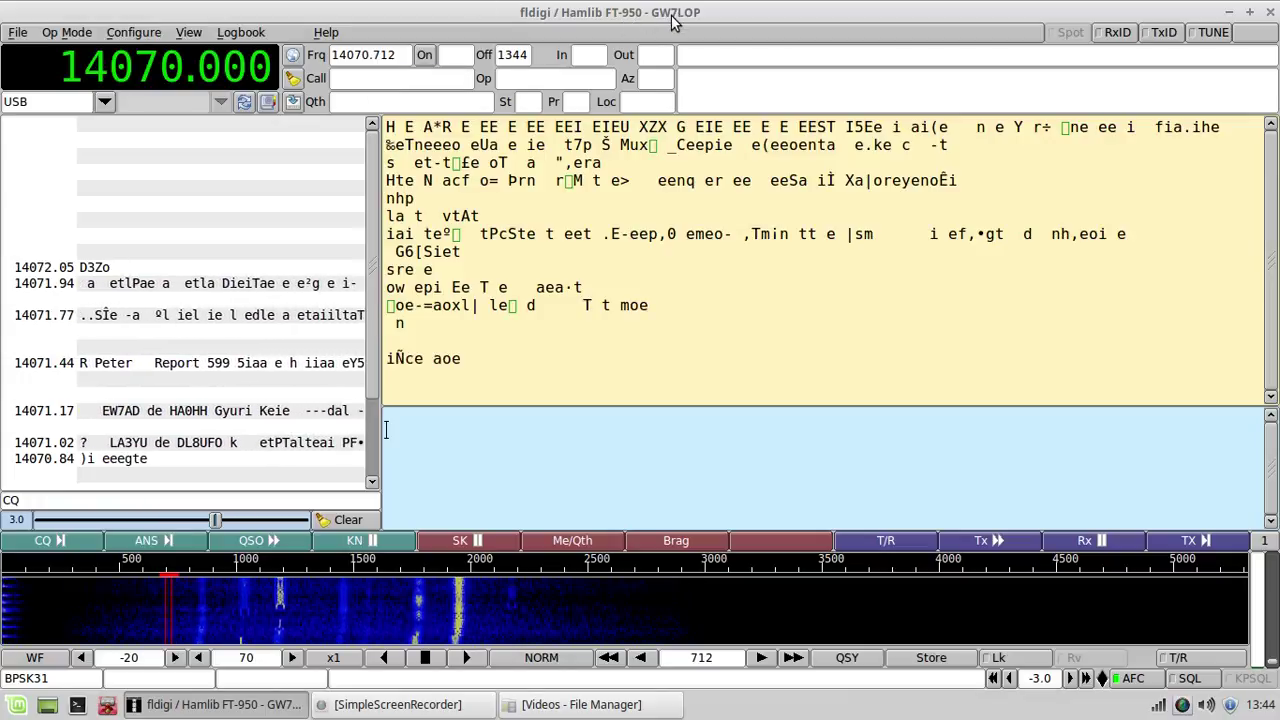
Tune the decoder to the 1189 Hz signal and clear the receive pane's old text.
{"action": "left_click", "coordinate": [281, 633]}
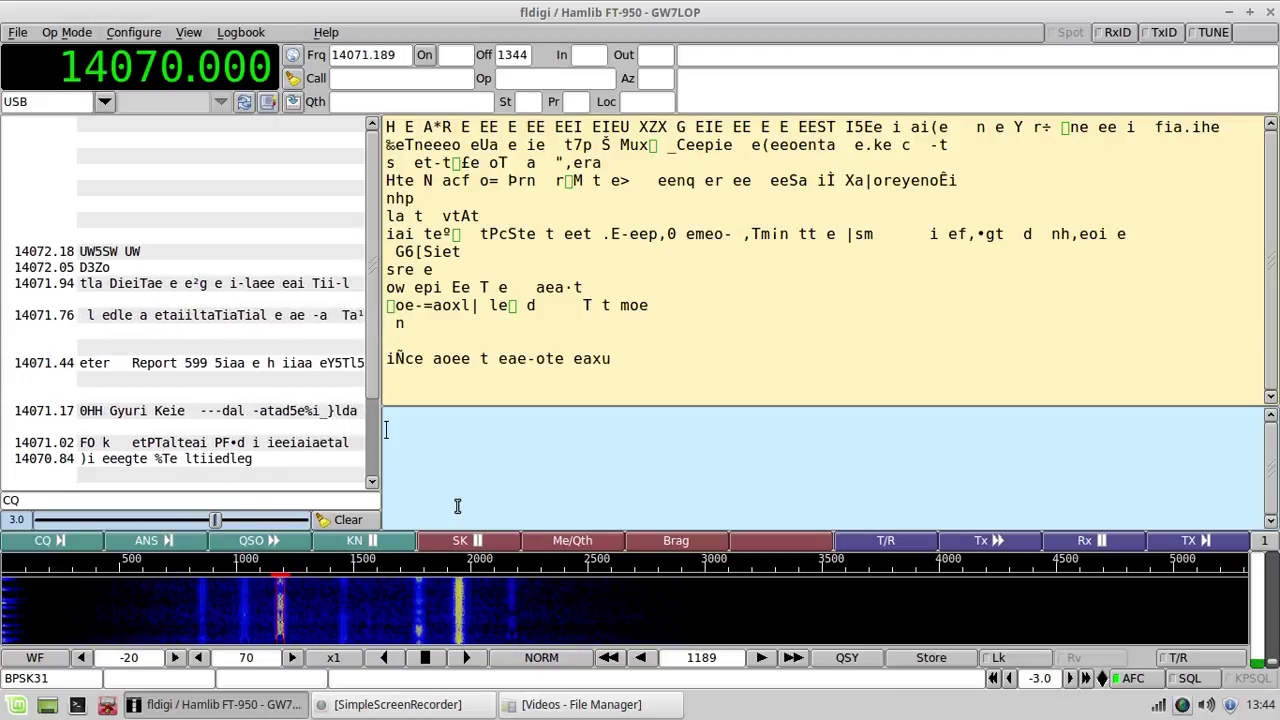
{"action": "right_click", "coordinate": [724, 130]}
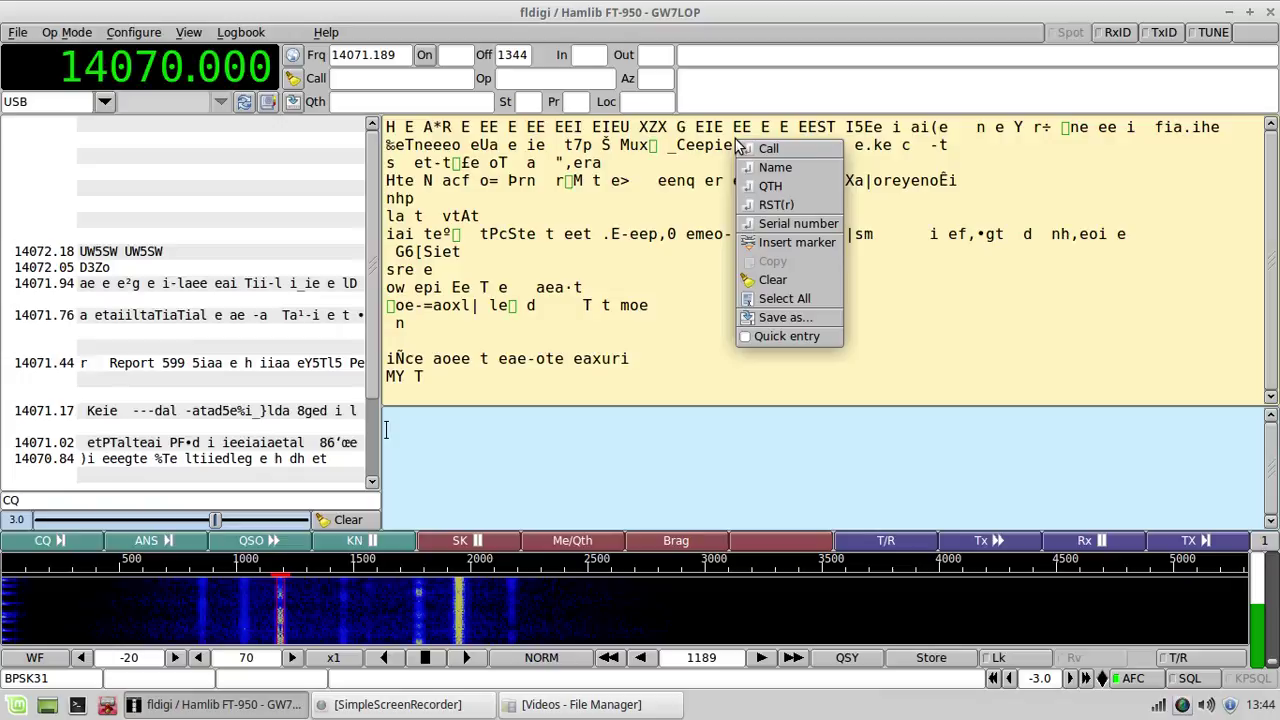
{"action": "left_click", "coordinate": [793, 286]}
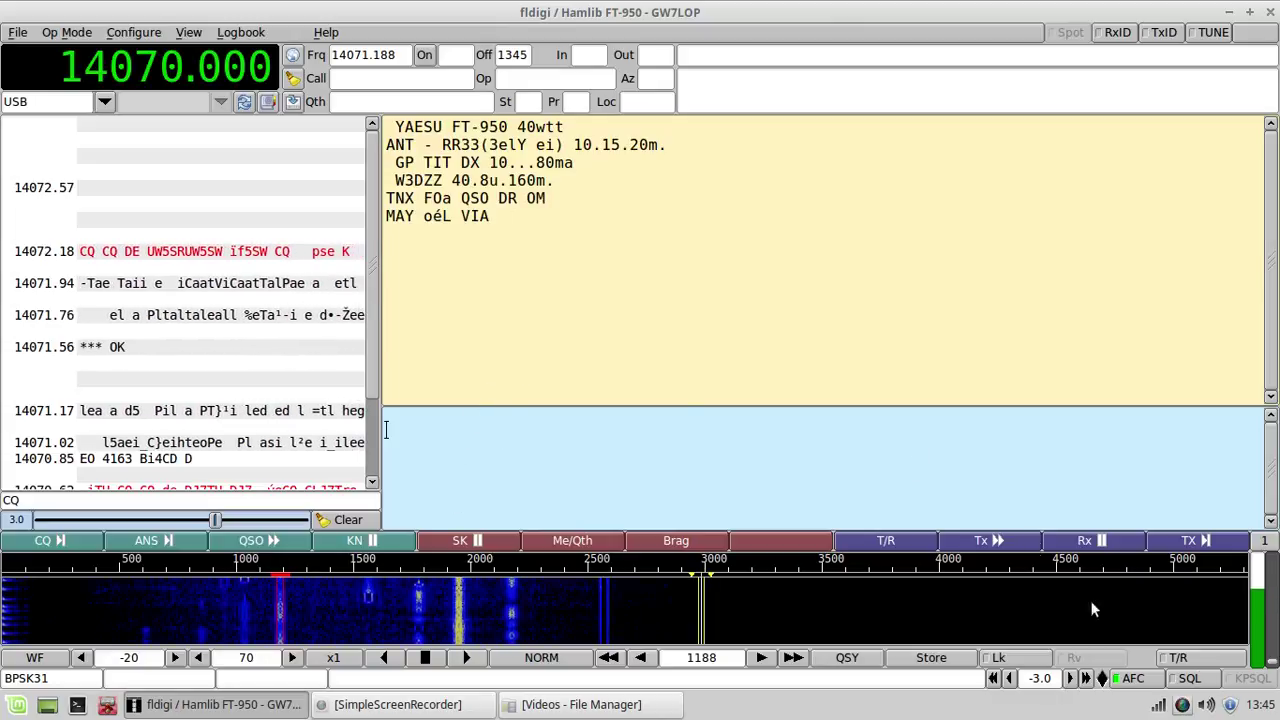
{"action": "mouse_move", "coordinate": [1268, 706]}
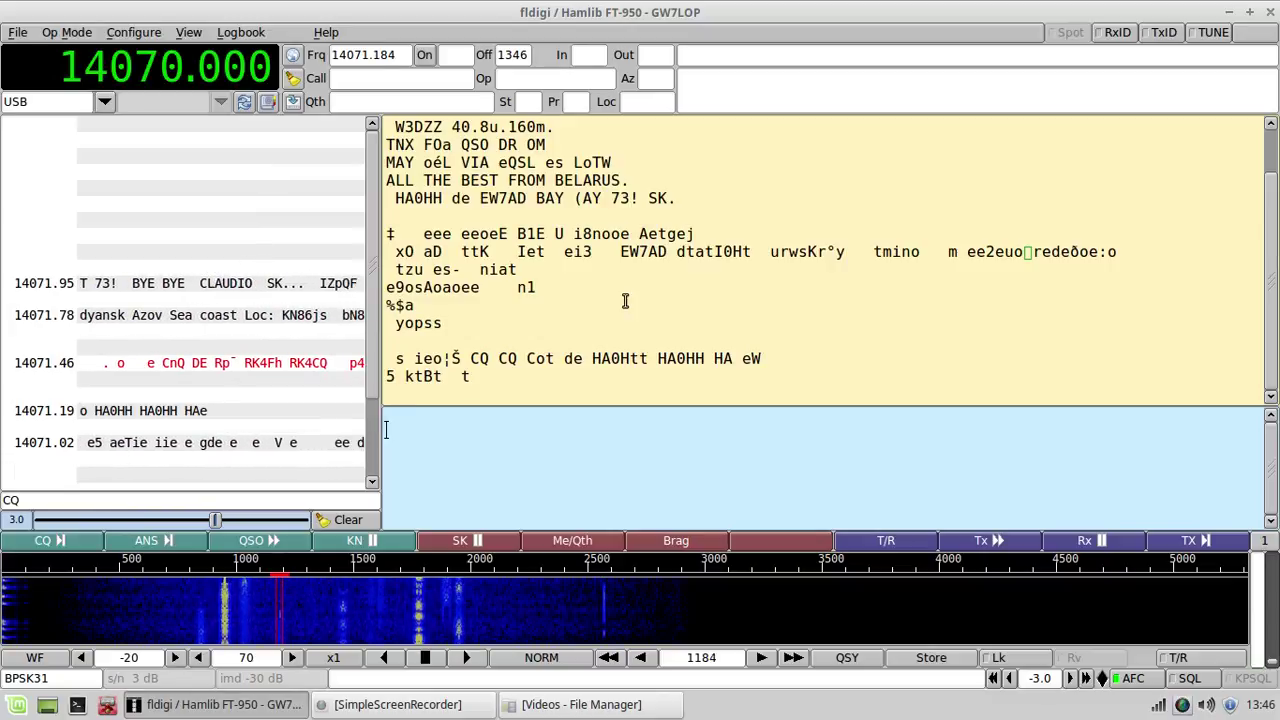
Pause the screen recording, then tune the decoder onto the signal near 1950 Hz.
{"action": "right_click", "coordinate": [1182, 706]}
{"action": "left_click", "coordinate": [1200, 571]}
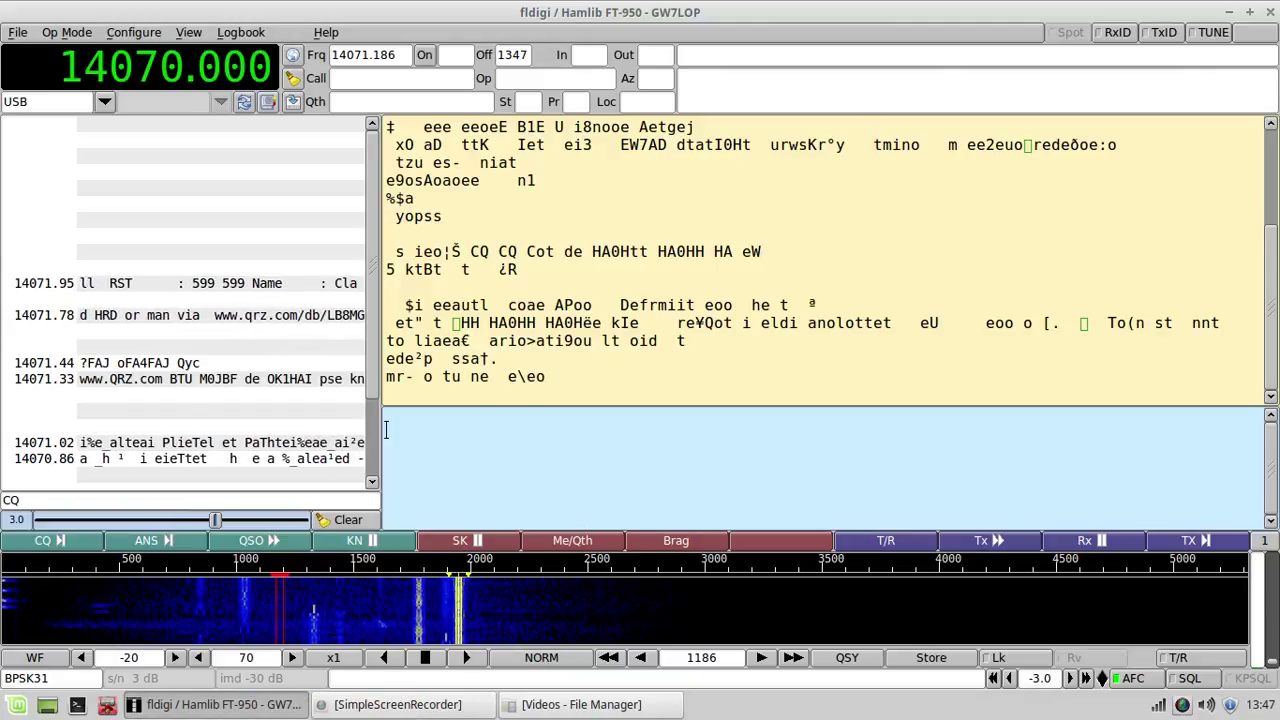
{"action": "left_click", "coordinate": [458, 600]}
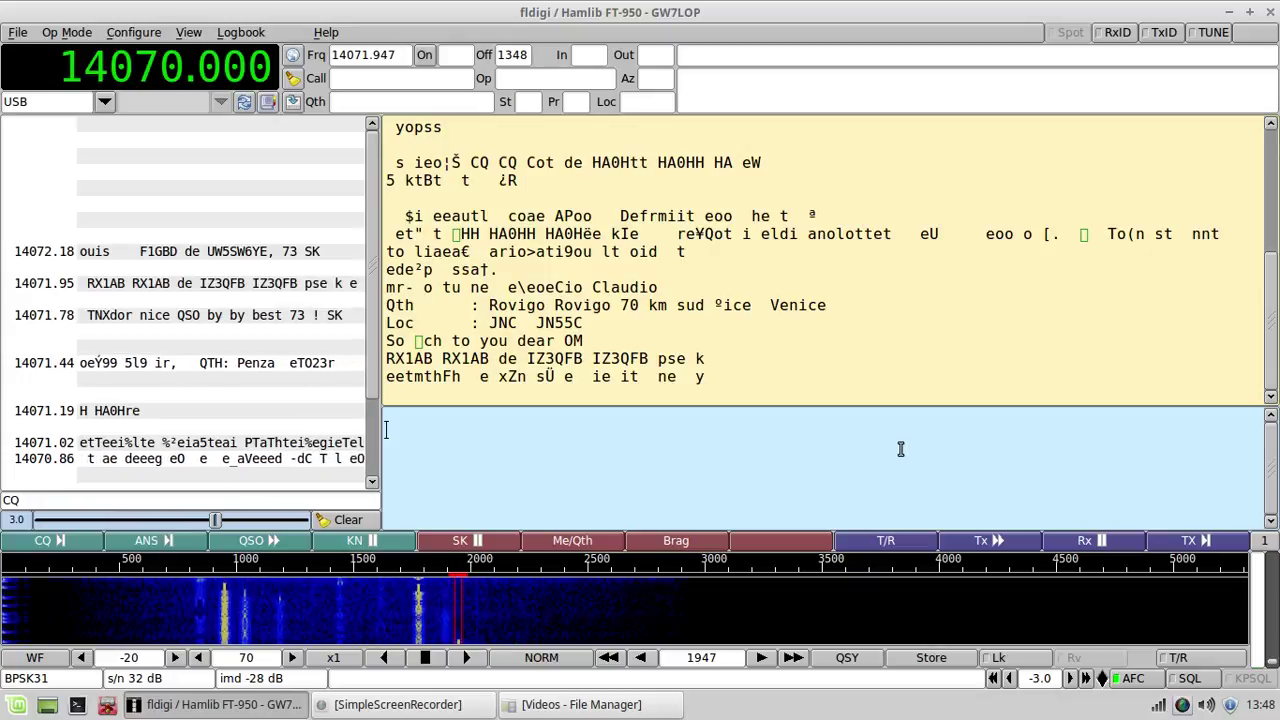
{"action": "left_click", "coordinate": [1228, 13]}
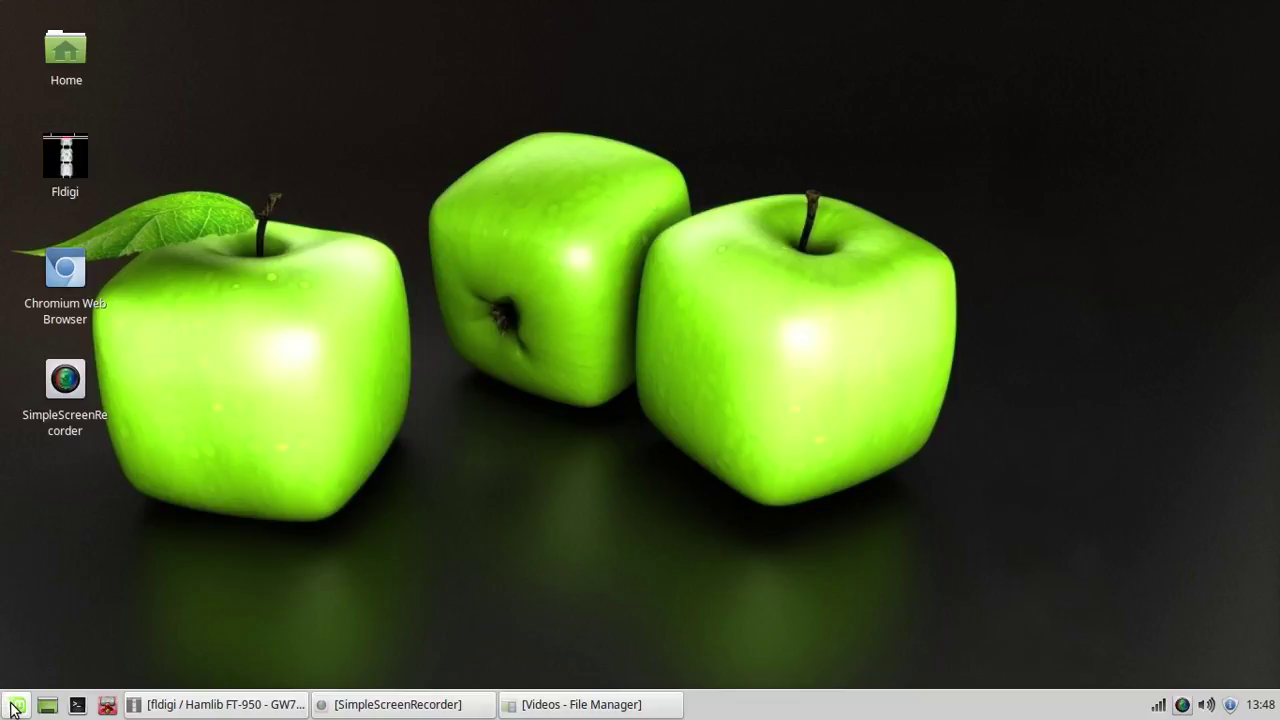
{"action": "left_click", "coordinate": [14, 709]}
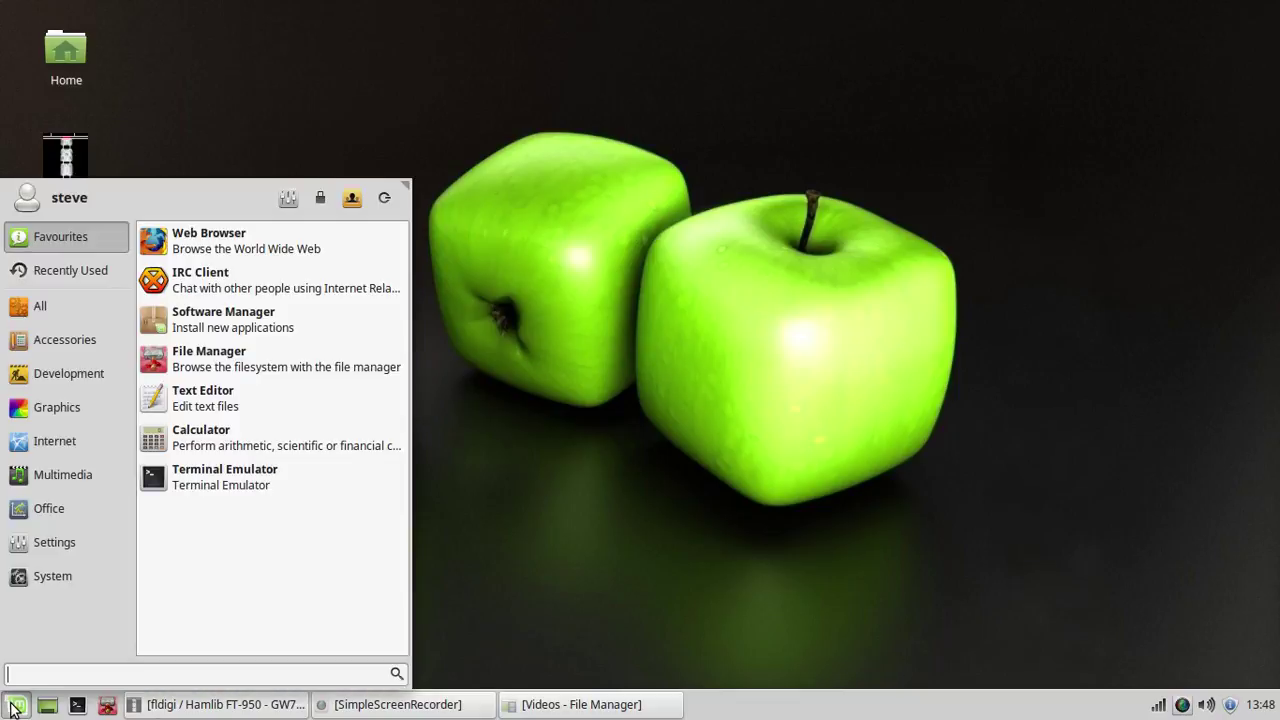
{"action": "left_click", "coordinate": [245, 712]}
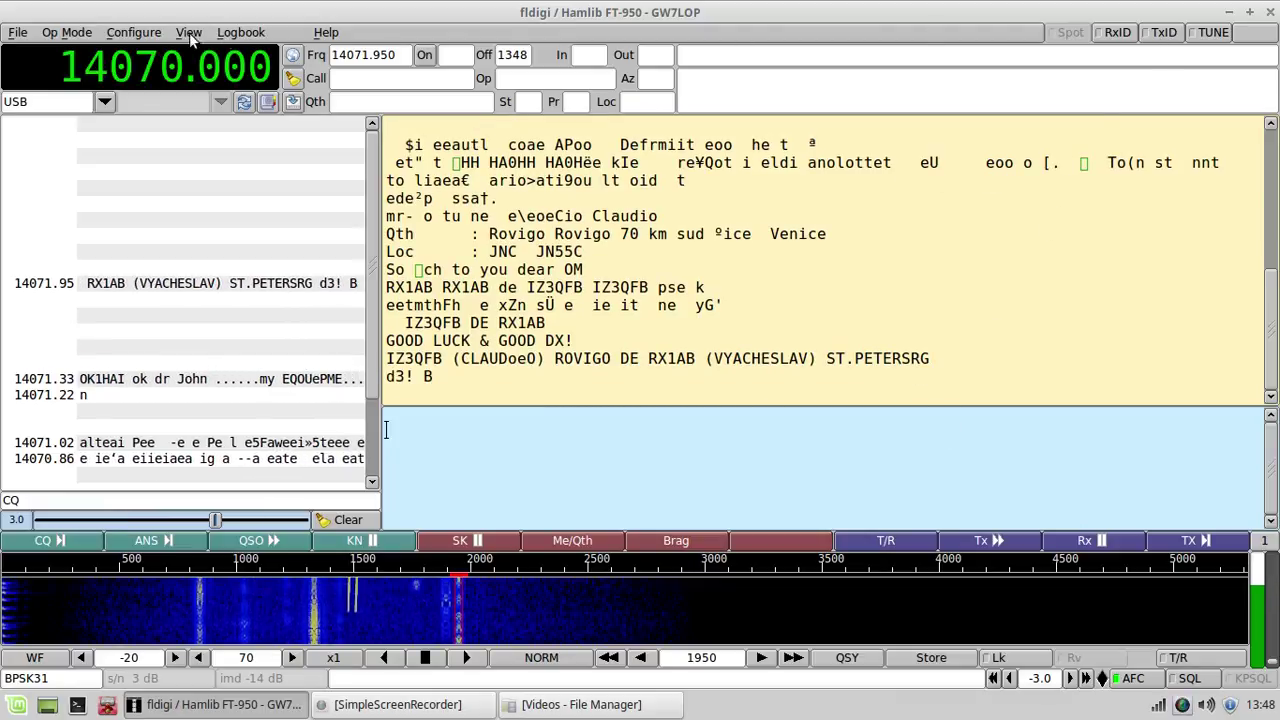
{"action": "left_click", "coordinate": [128, 34]}
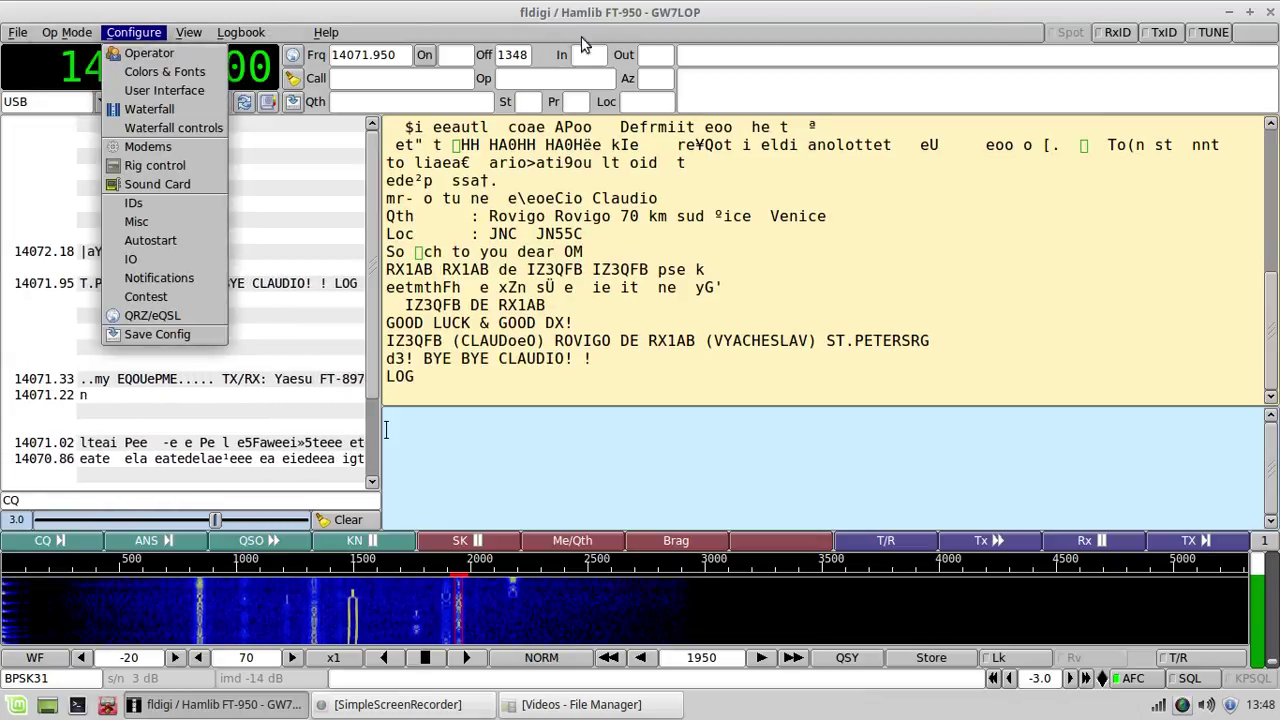
{"action": "key", "text": "Escape"}
{"action": "left_click", "coordinate": [241, 32]}
{"action": "mouse_move", "coordinate": [256, 88]}
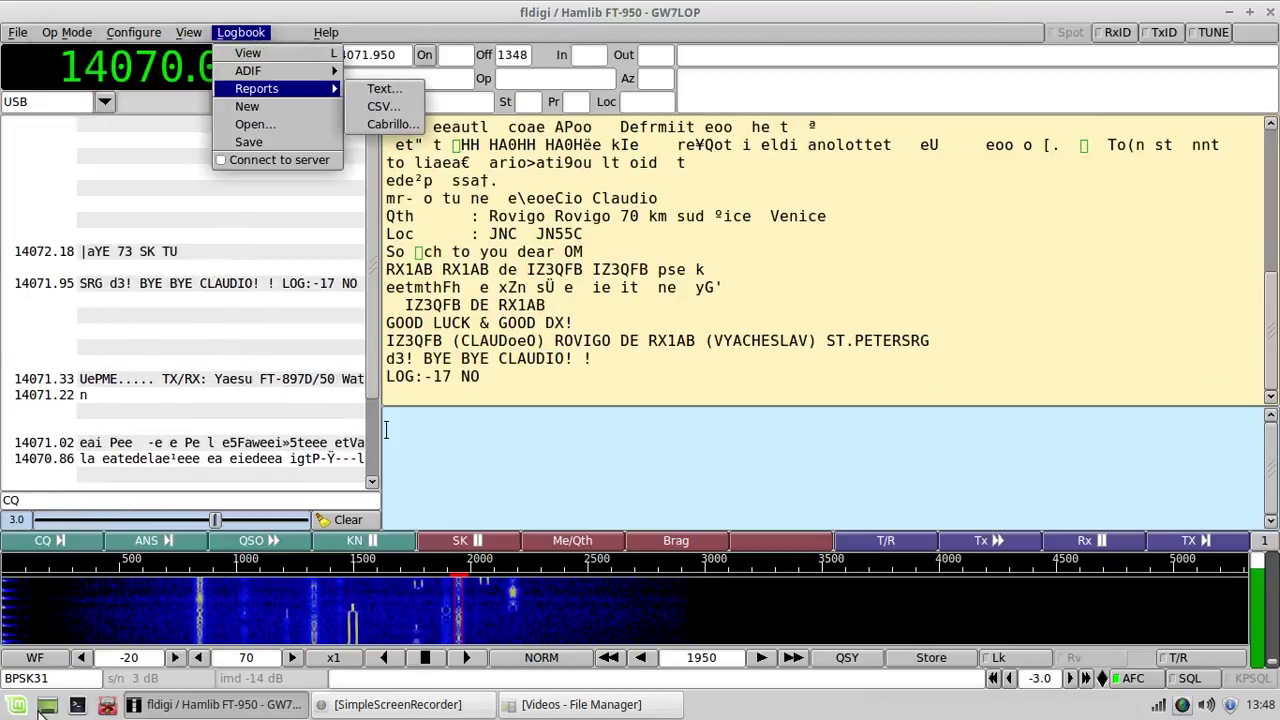
{"action": "key", "text": "Escape"}
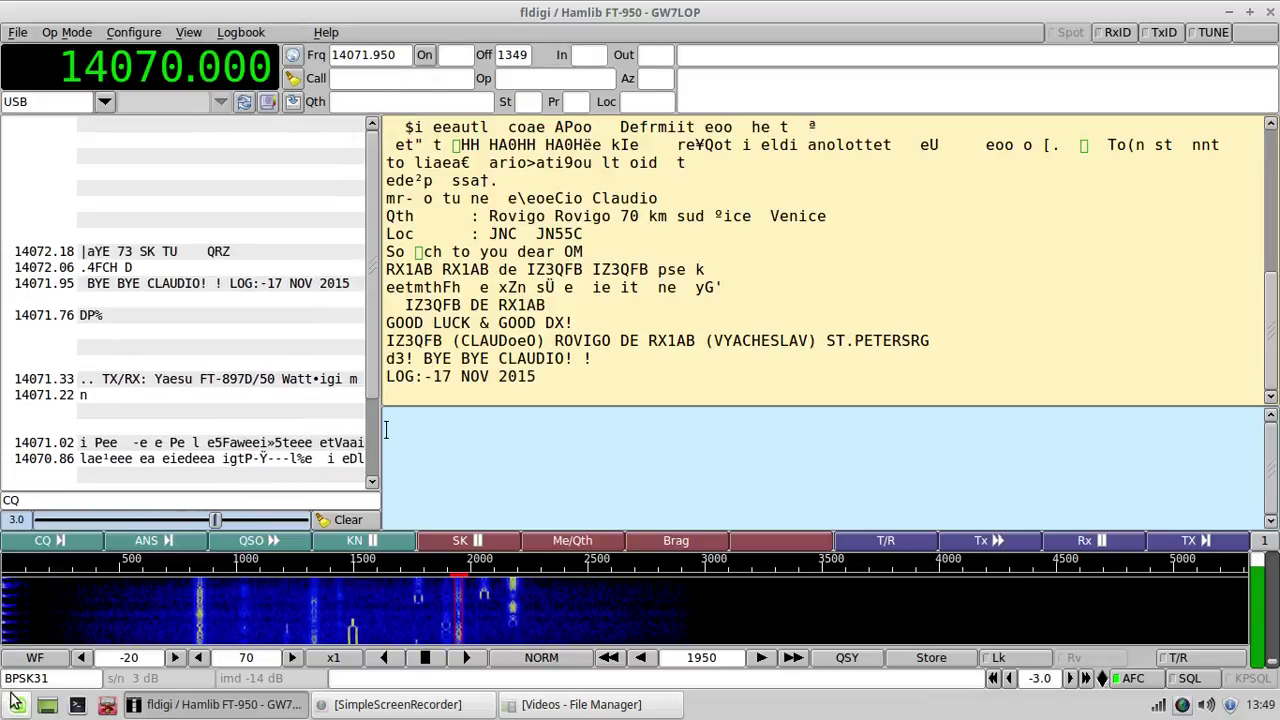
Launch Terminal Emulator from Favourites, move and close it, then show the menu's Development category.
{"action": "left_click", "coordinate": [16, 707]}
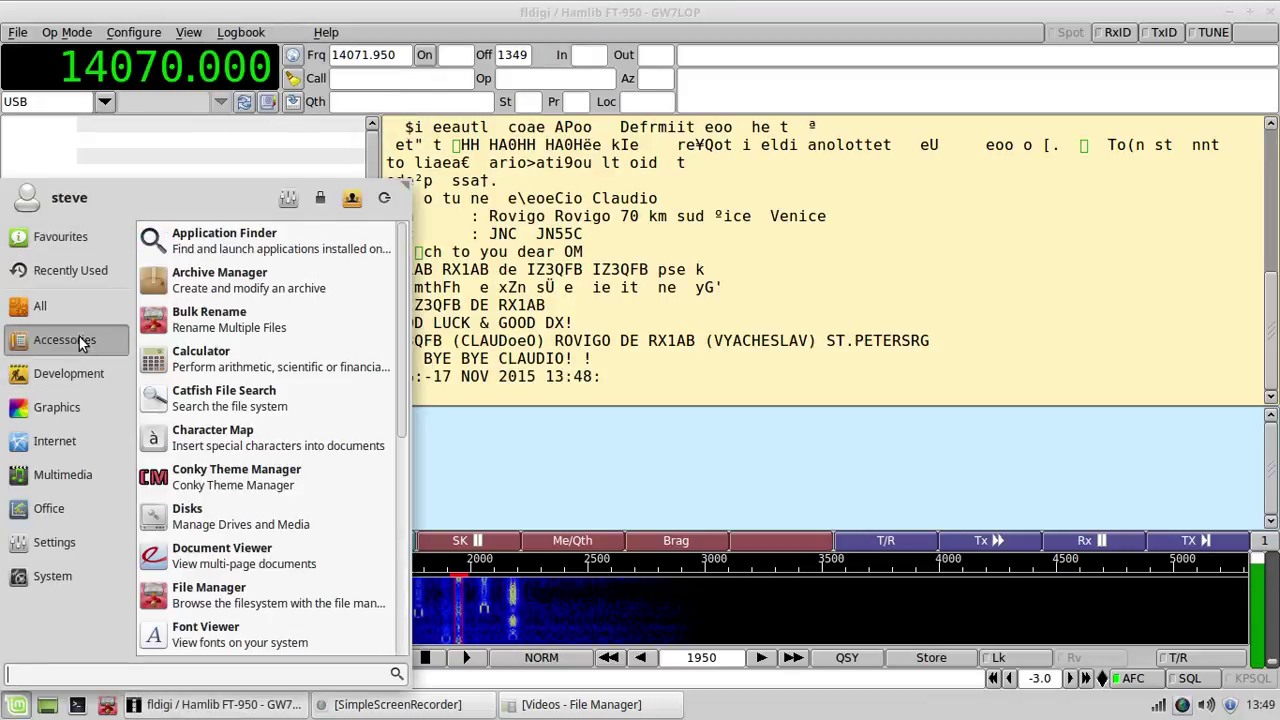
{"action": "left_click", "coordinate": [77, 237]}
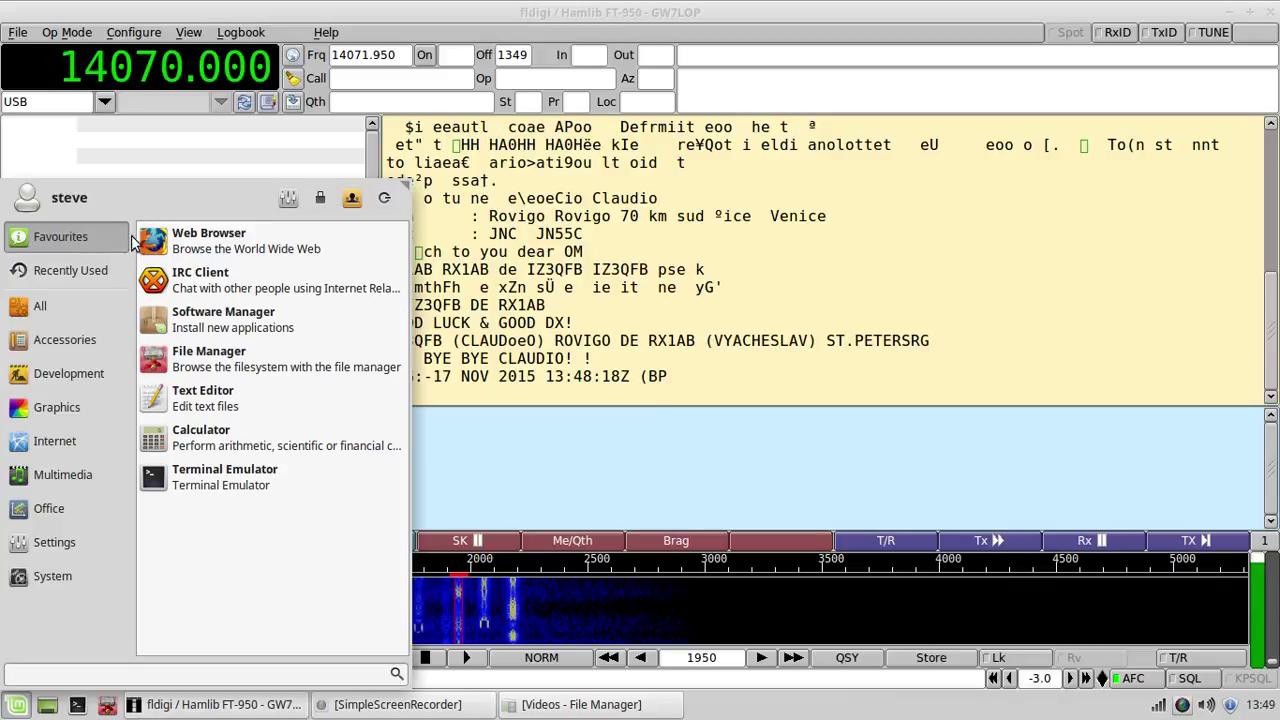
{"action": "left_click", "coordinate": [278, 483]}
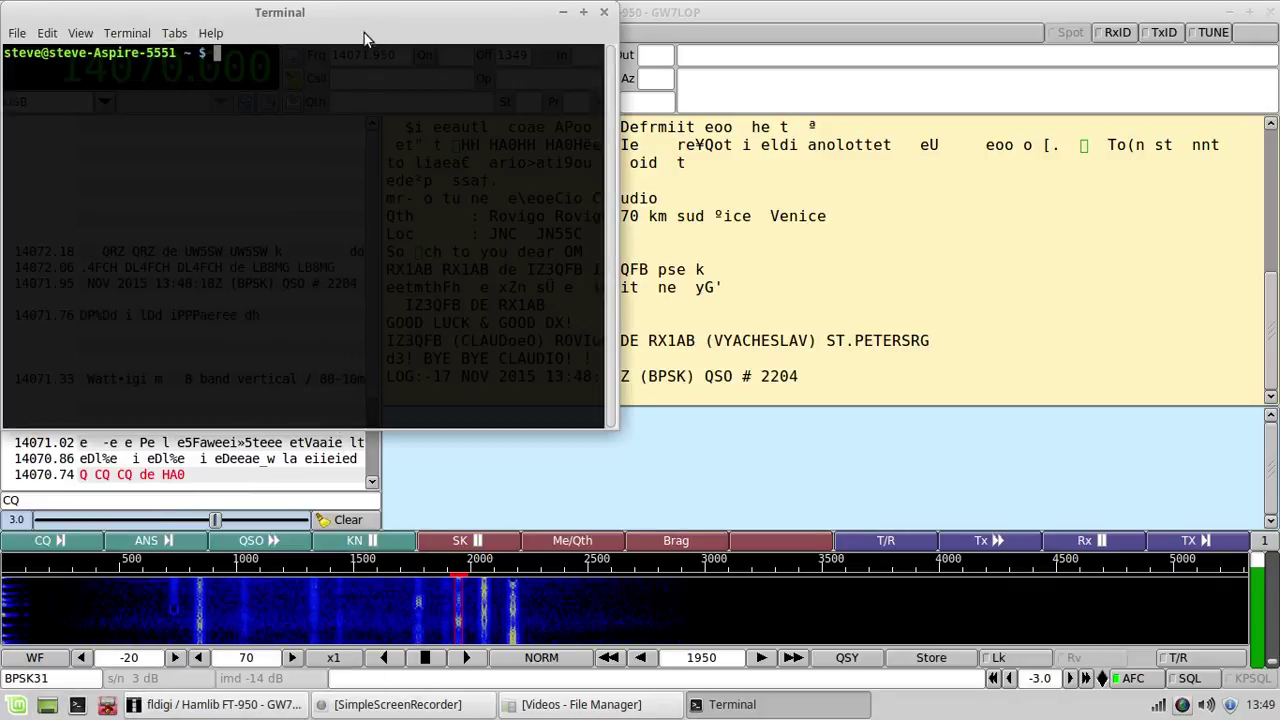
{"action": "left_click_drag", "start_coordinate": [362, 22], "coordinate": [679, 48]}
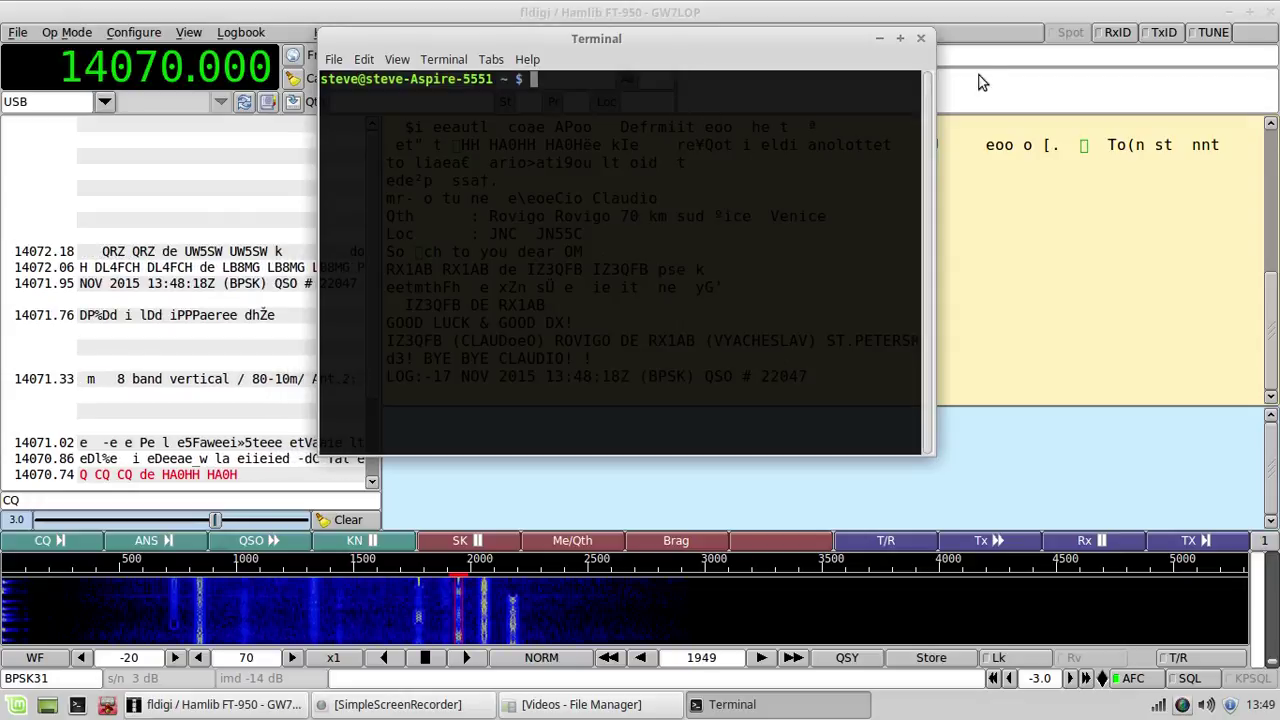
{"action": "left_click", "coordinate": [921, 38]}
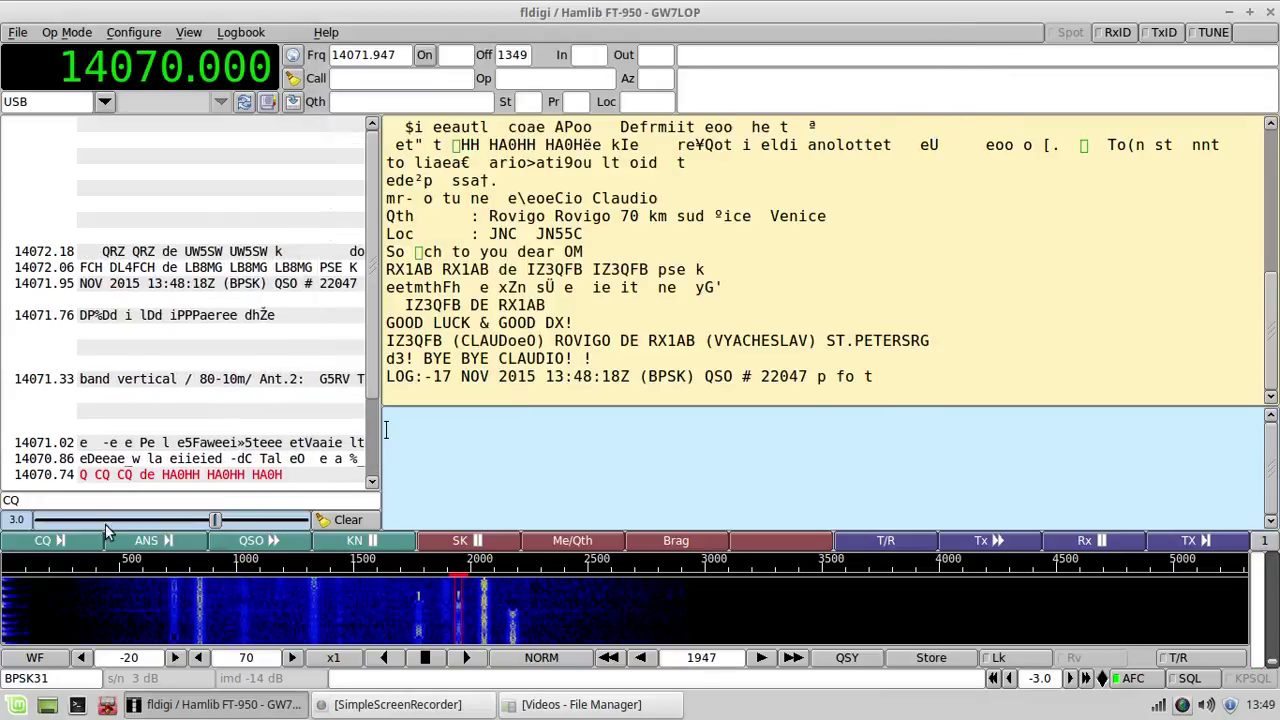
{"action": "left_click", "coordinate": [17, 705]}
{"action": "mouse_move", "coordinate": [82, 370]}
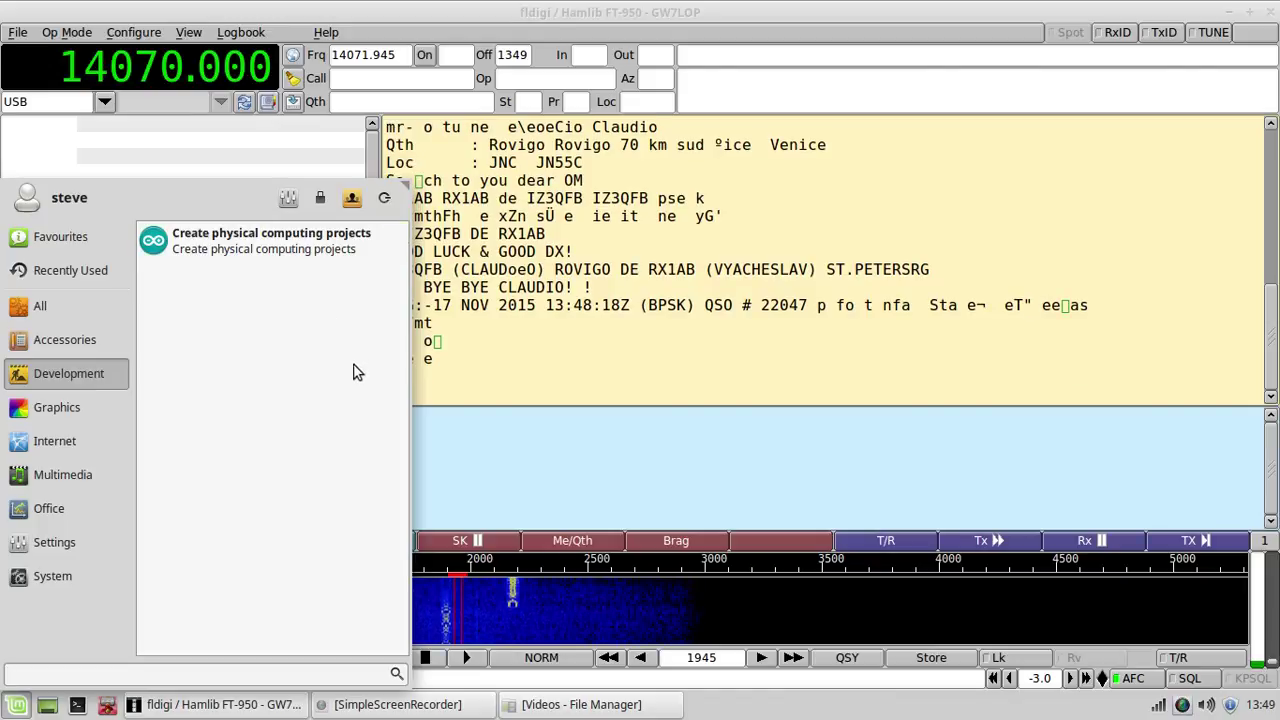
Tune to the 2181 Hz signal and the 14070.73 CQ, then quit fldigi and open recorder options.
{"action": "left_click", "coordinate": [563, 437]}
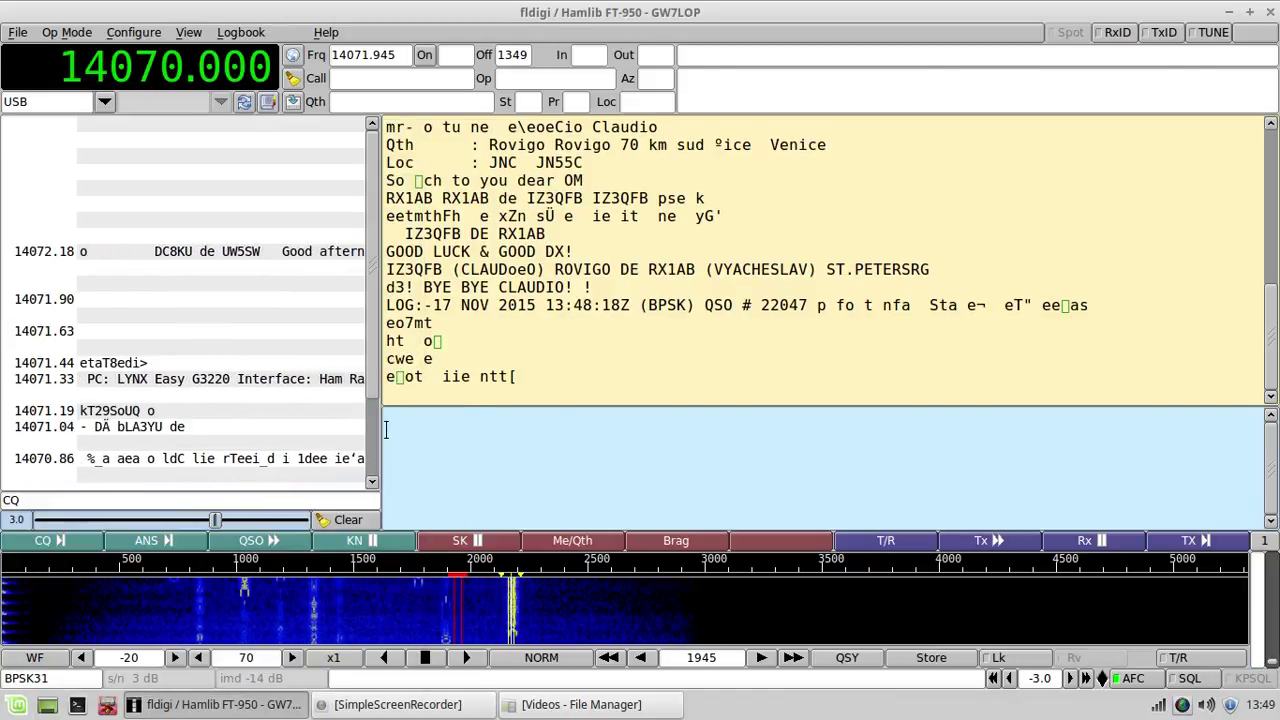
{"action": "left_click", "coordinate": [511, 641]}
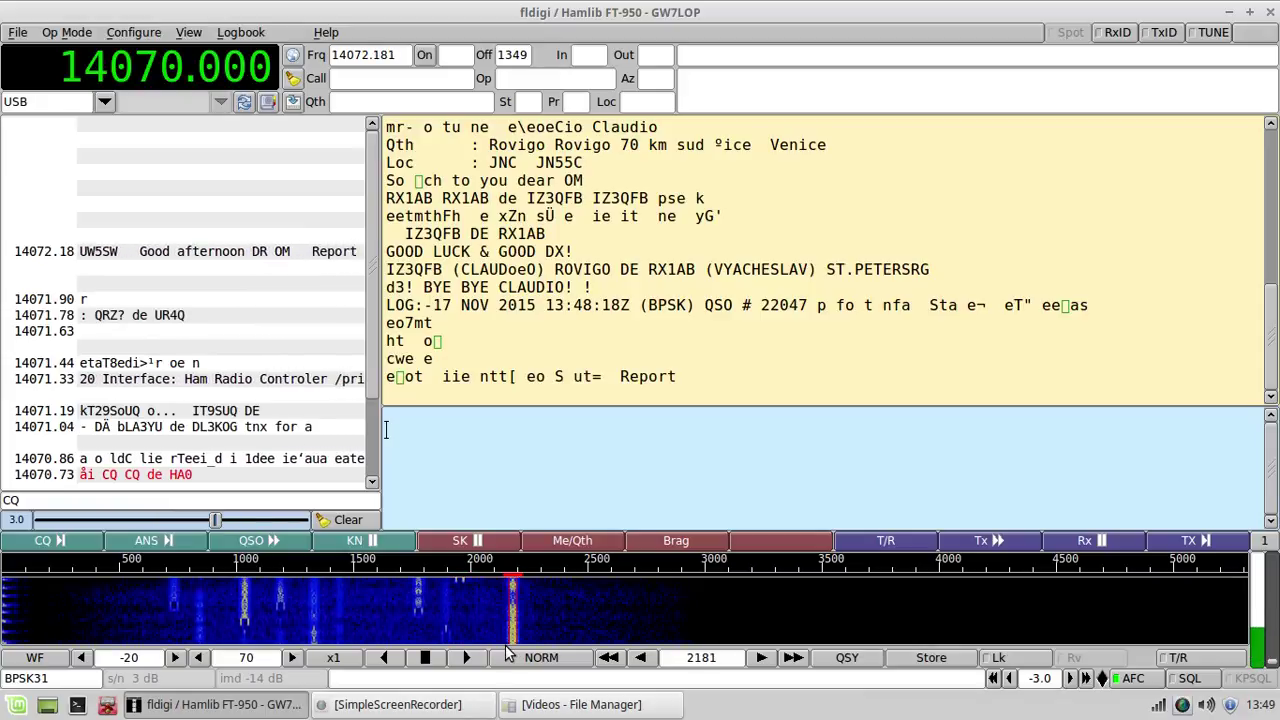
{"action": "left_click", "coordinate": [91, 476]}
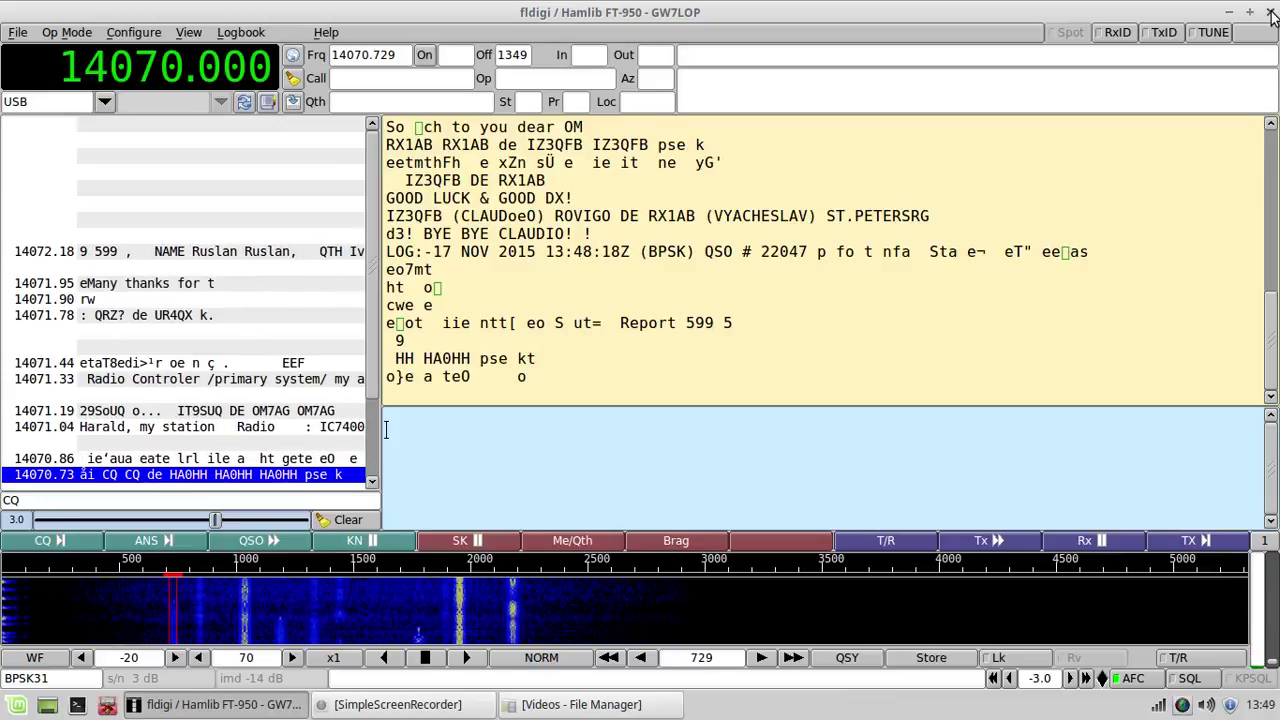
{"action": "left_click", "coordinate": [1272, 14]}
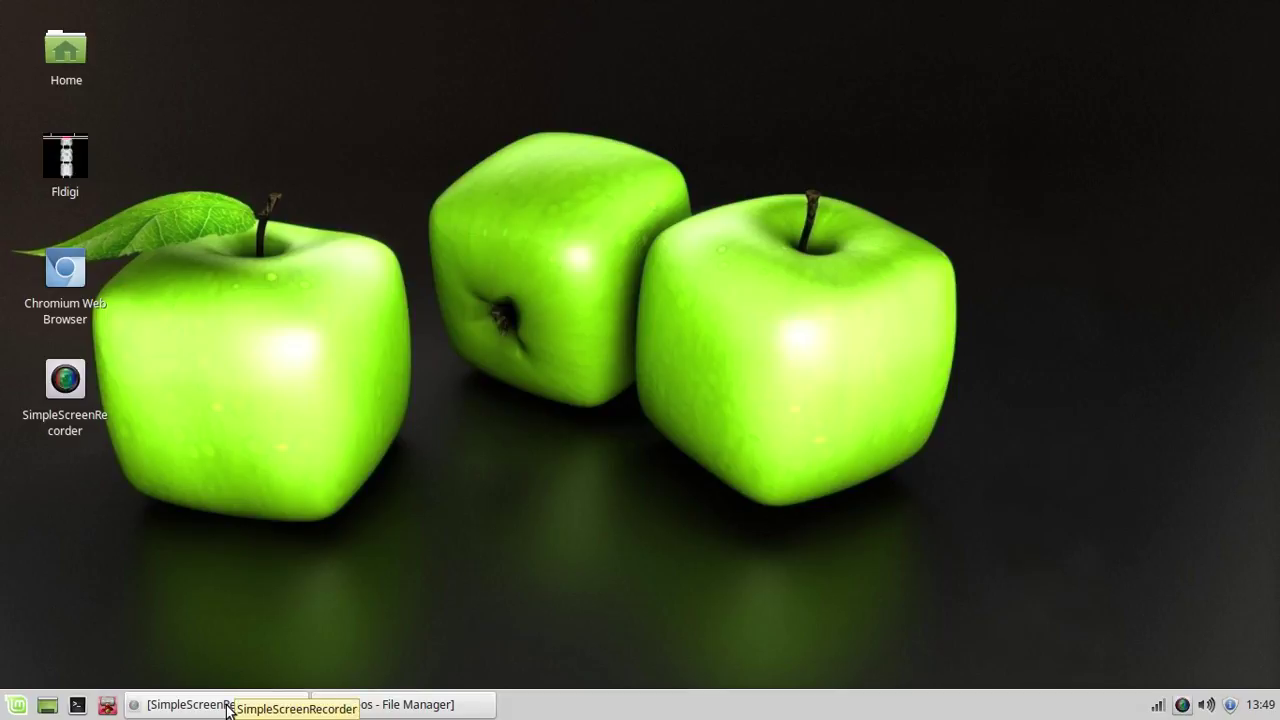
{"action": "right_click", "coordinate": [1178, 706]}
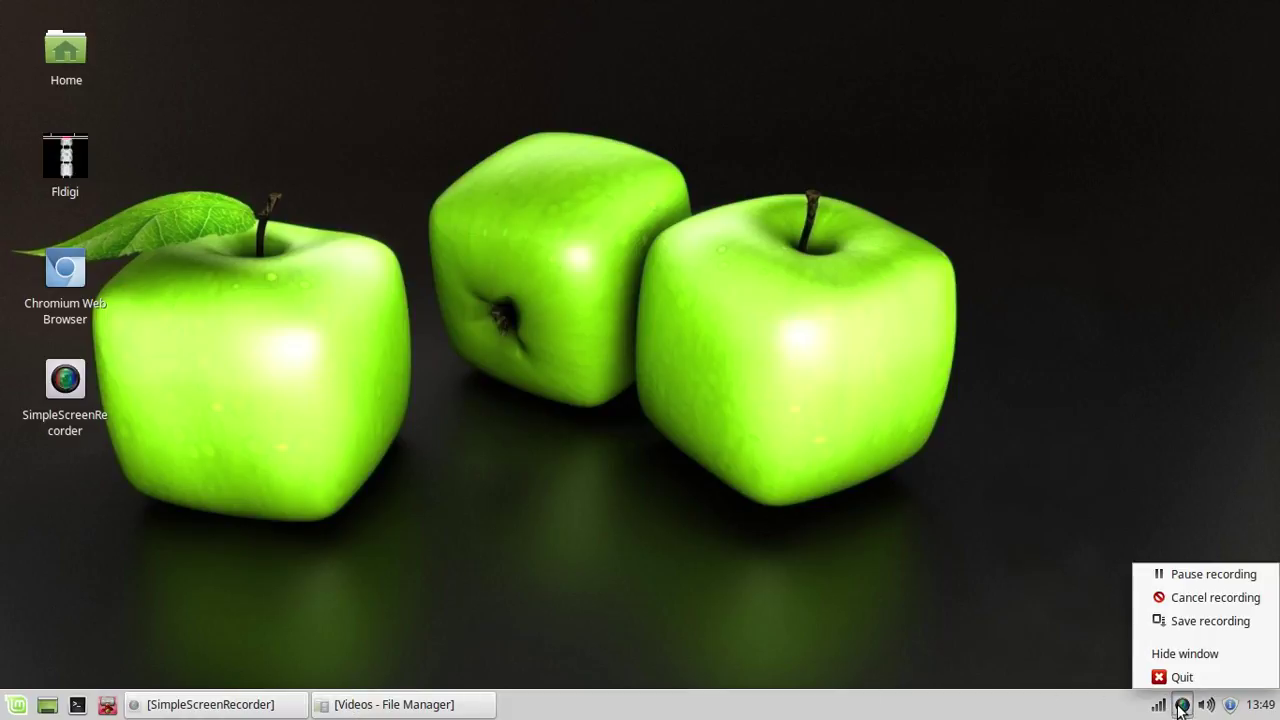